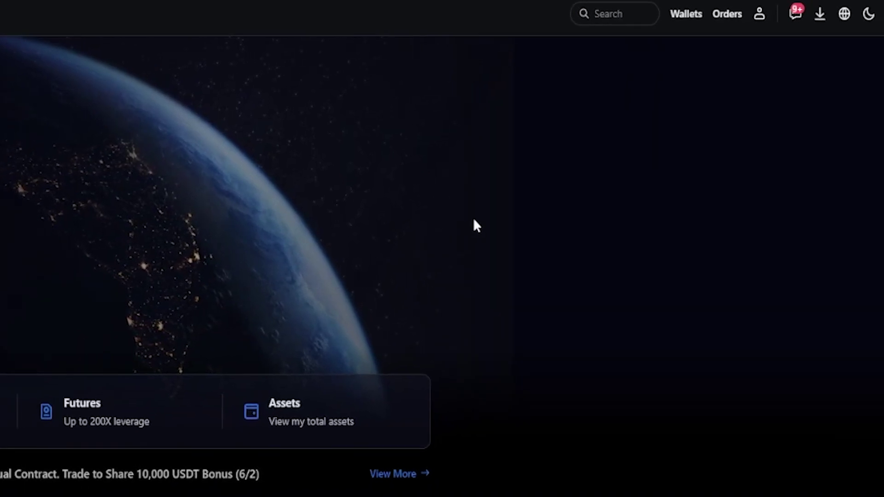
# Open Addresses/Contacts from the account menu and check that it has no saved addresses.
pyautogui.moveTo(756, 29)
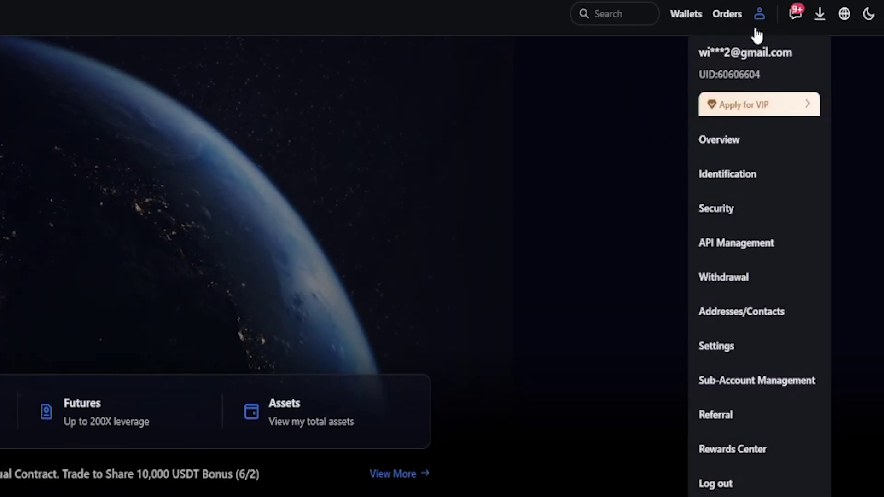
pyautogui.click(752, 318)
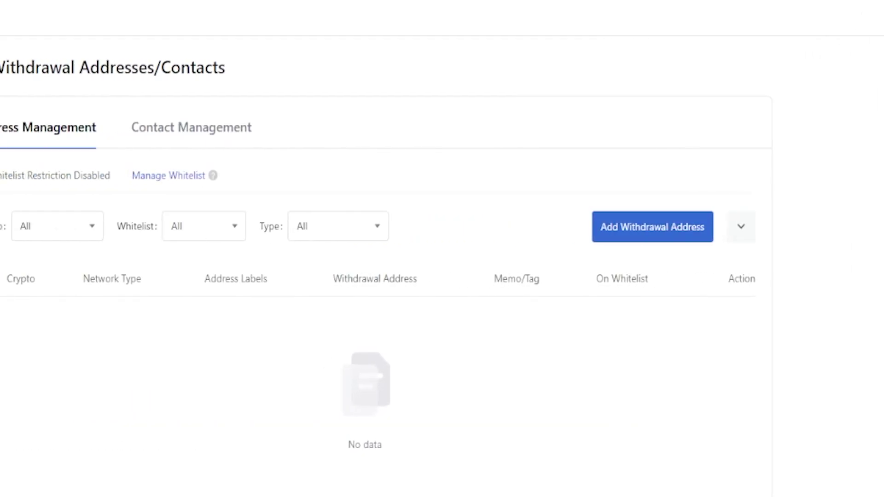
pyautogui.moveTo(0, 67); pyautogui.dragTo(73, 78)
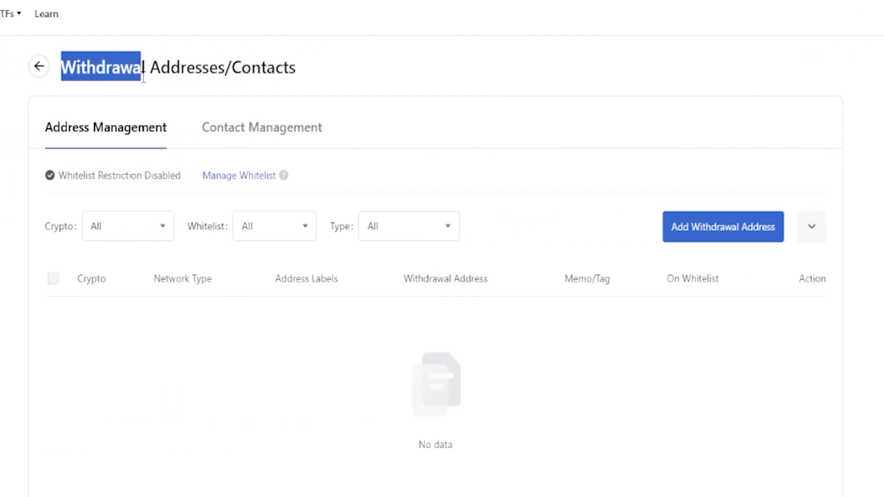
pyautogui.moveTo(143, 76); pyautogui.dragTo(334, 59)
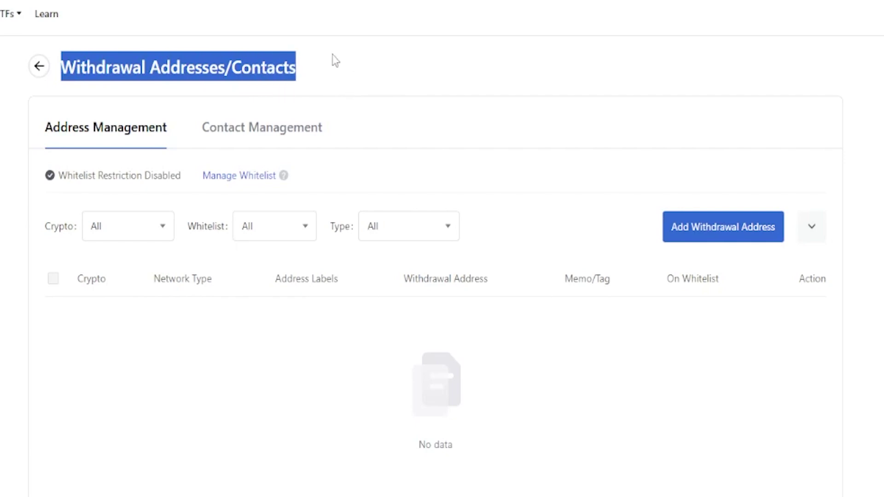
pyautogui.click(311, 79)
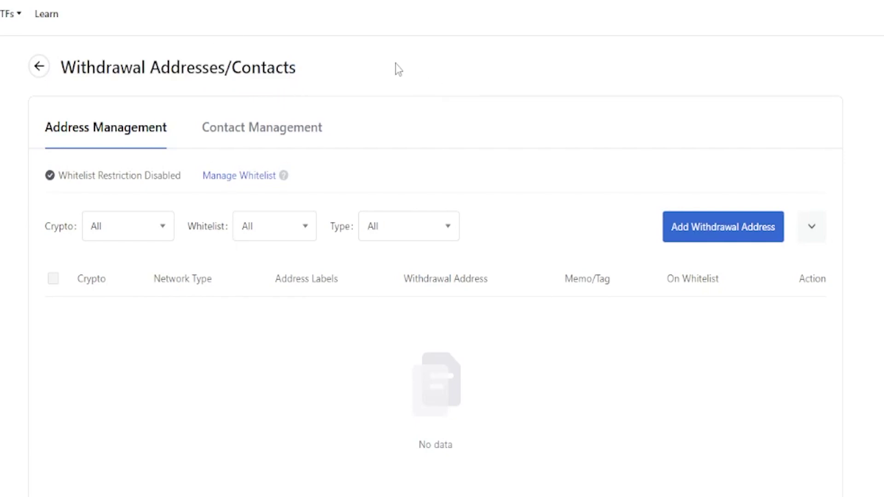
# Start a new withdrawal address and pick ETH after searching 'eth' in the crypto list.
pyautogui.click(722, 233)
pyautogui.scroll(-4, 684, 298)
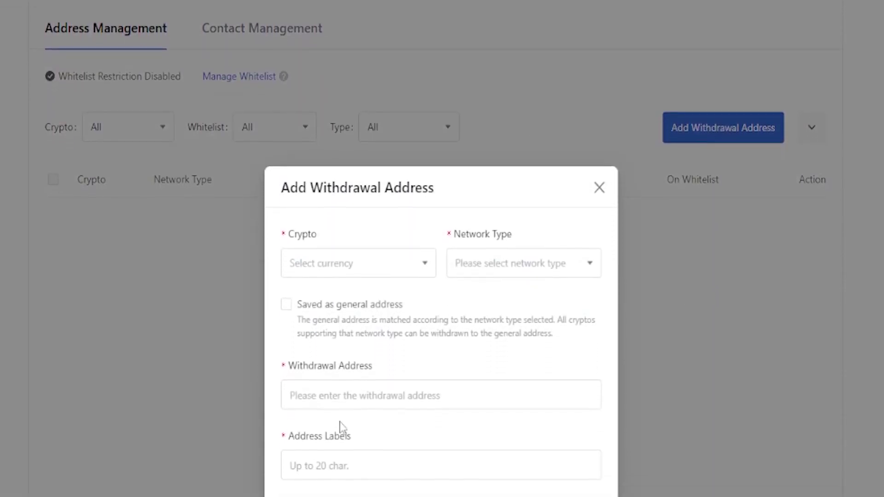
pyautogui.scroll(-2, 403, 186)
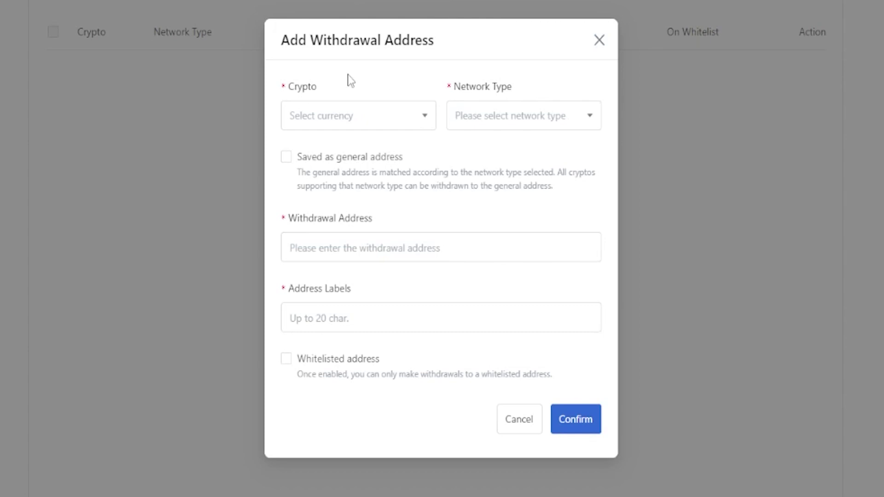
pyautogui.click(327, 114)
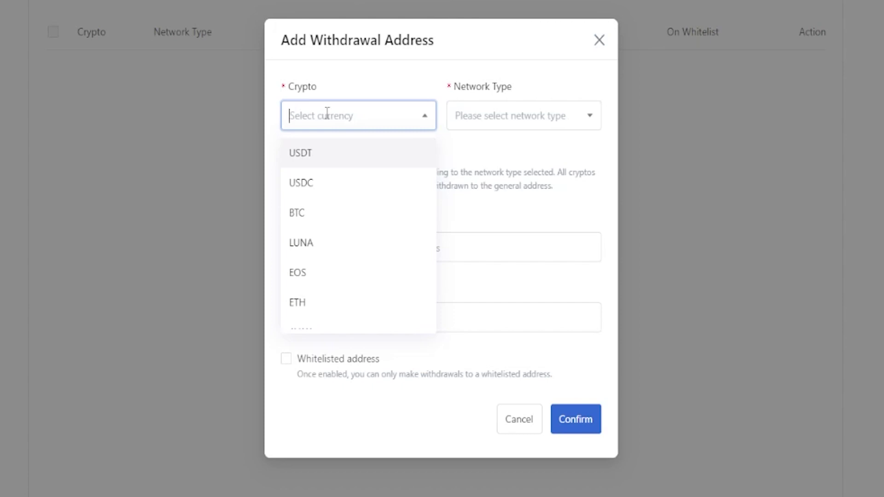
pyautogui.scroll(-10, 330, 219)
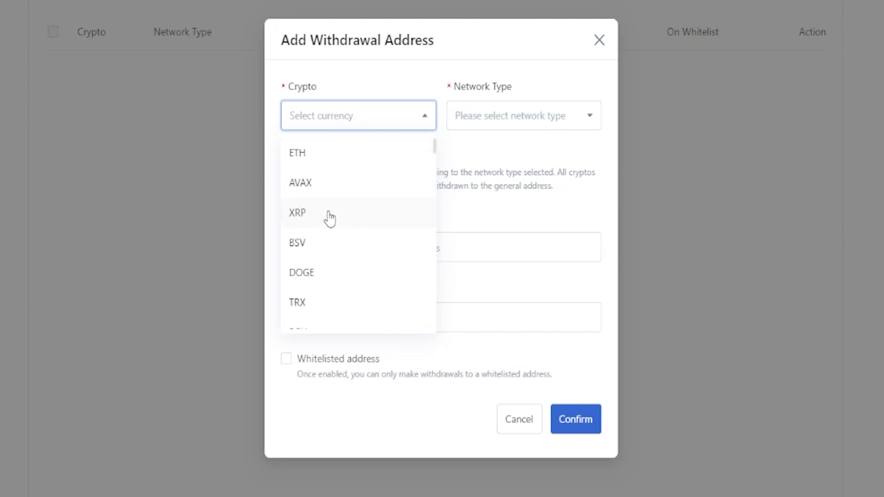
pyautogui.scroll(10, 349, 264)
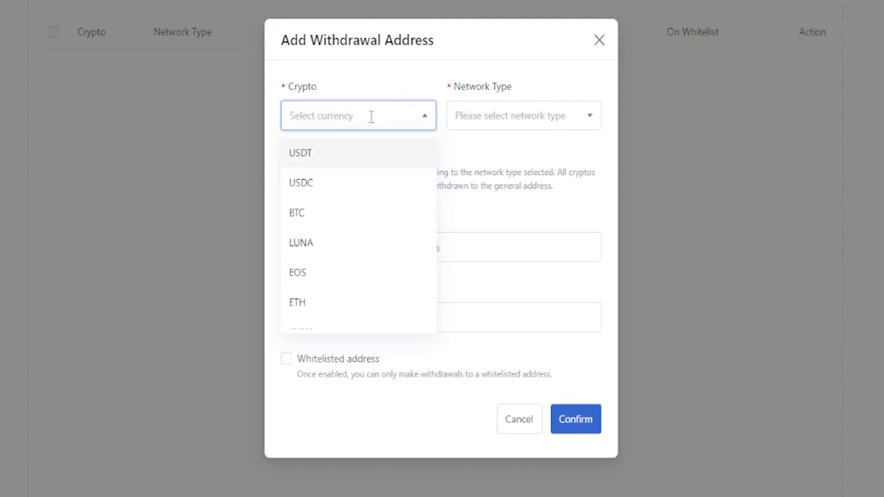
pyautogui.write('eth')
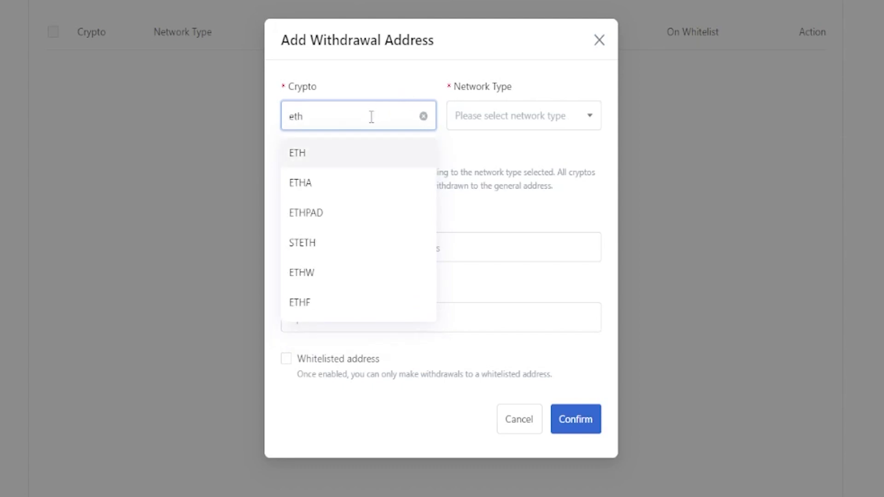
pyautogui.click(318, 161)
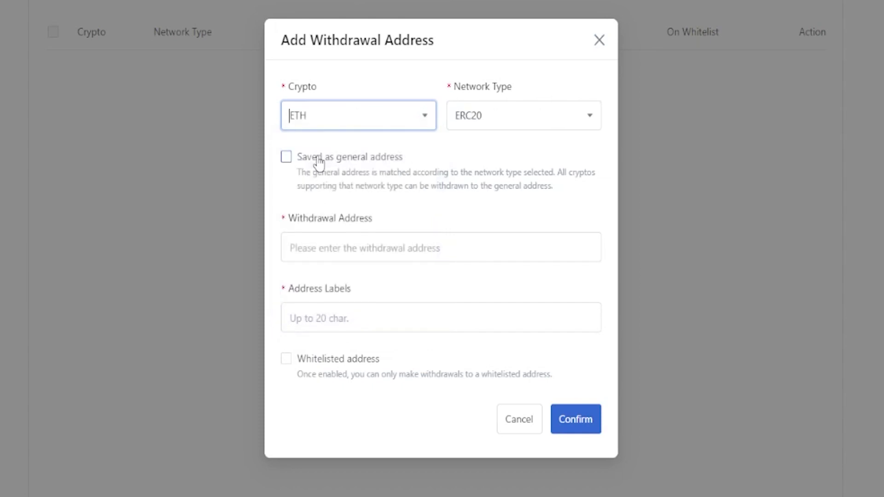
pyautogui.click(416, 82)
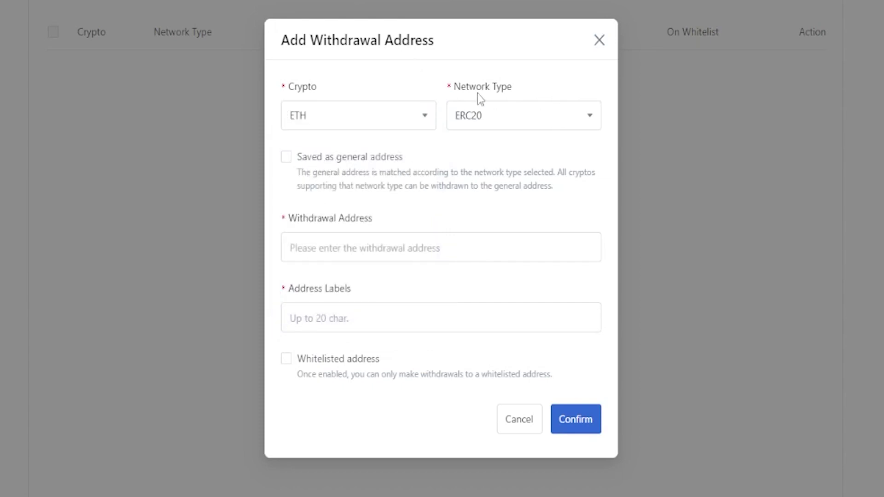
pyautogui.moveTo(460, 86)
pyautogui.mouseDown()
pyautogui.moveTo(484, 87)
pyautogui.moveTo(447, 87)
pyautogui.mouseUp()
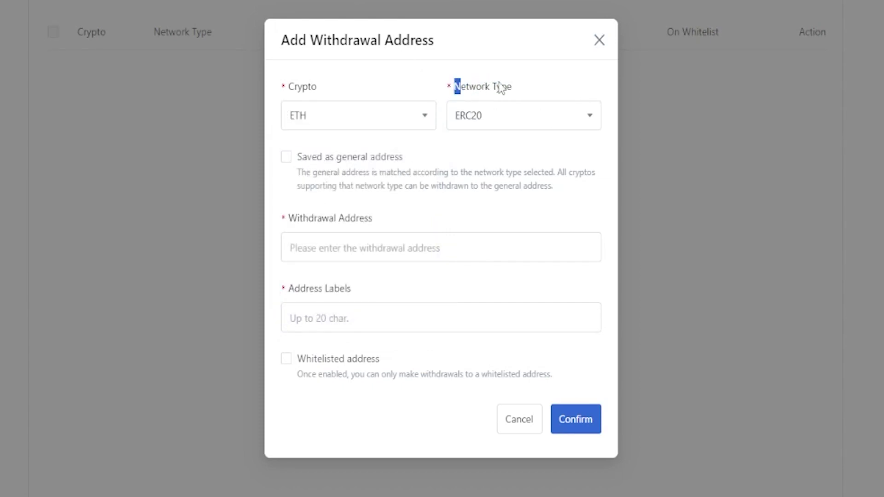
# Change the network type from ERC20 to Arbitrum One and focus the address field.
pyautogui.click(494, 121)
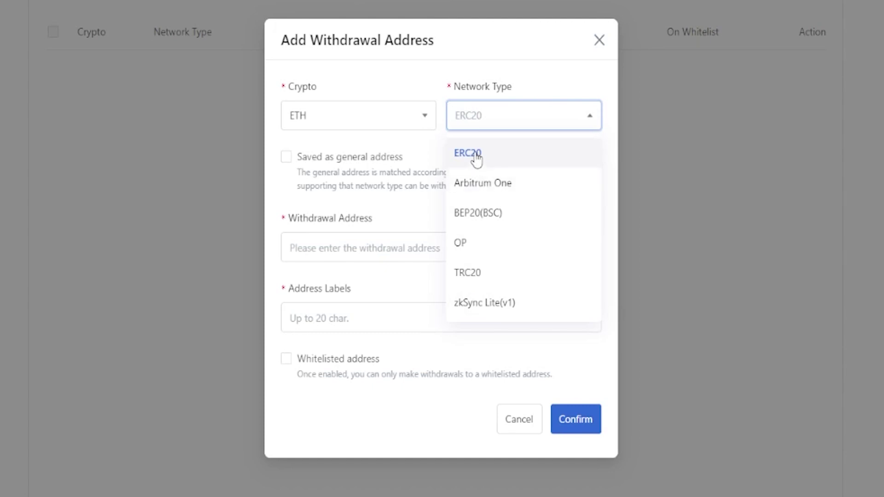
pyautogui.click(495, 186)
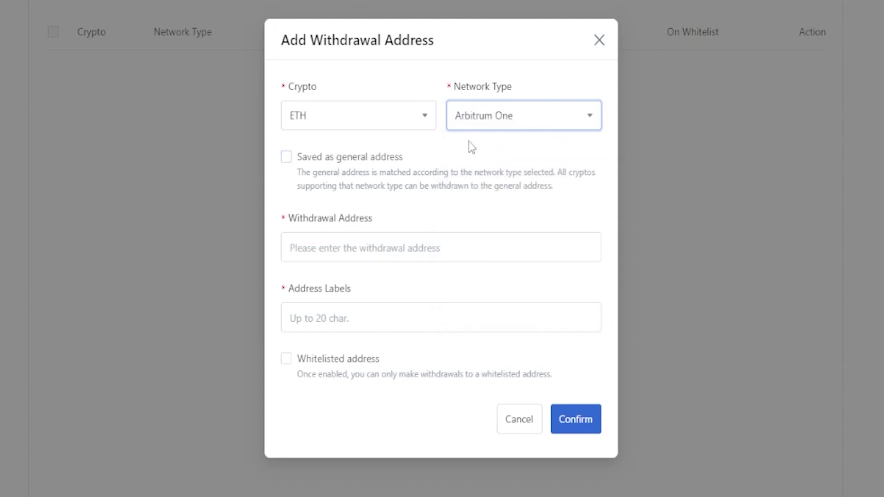
pyautogui.click(329, 245)
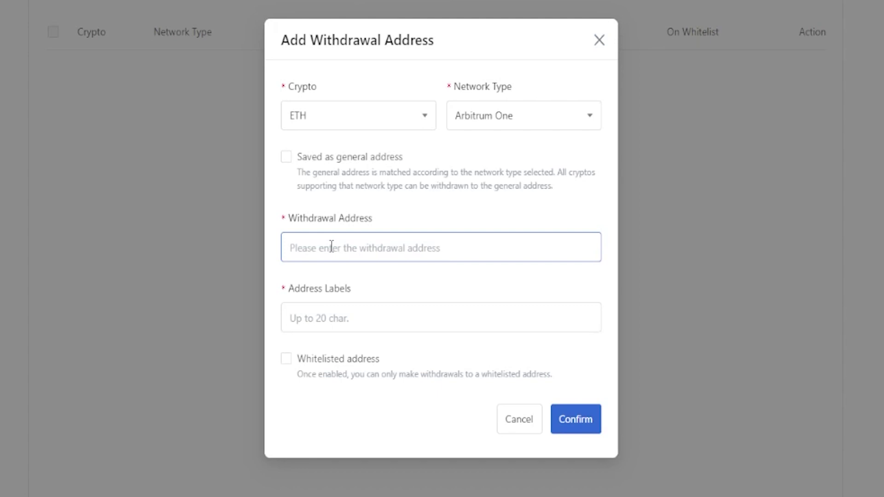
# Switch Coinbase's ETH receive network to Arbitrum and copy the receive address.
pyautogui.click(150, 166)
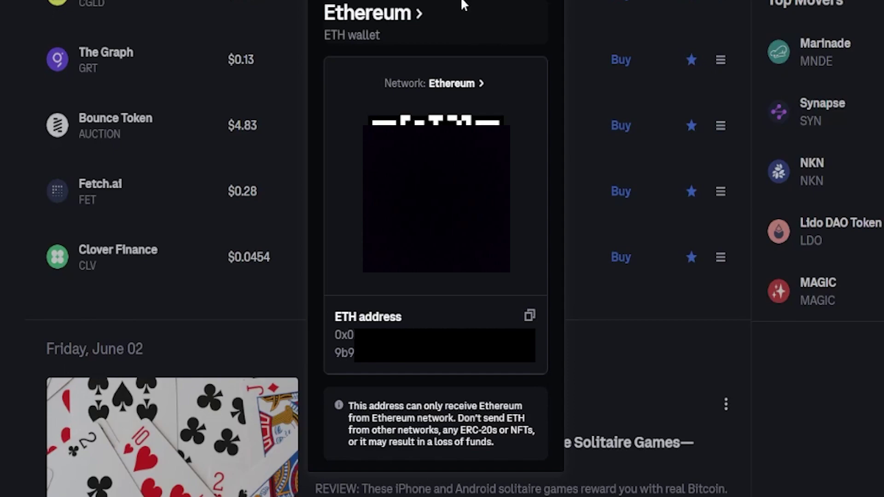
pyautogui.click(452, 84)
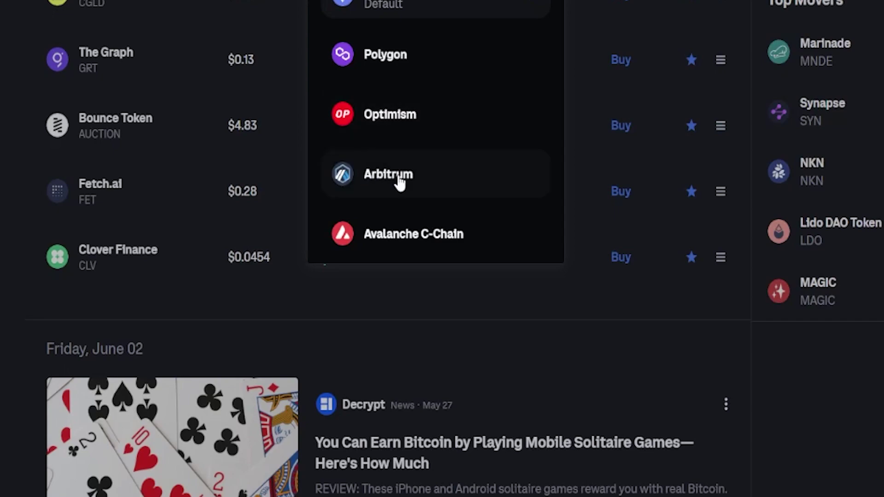
pyautogui.click(396, 176)
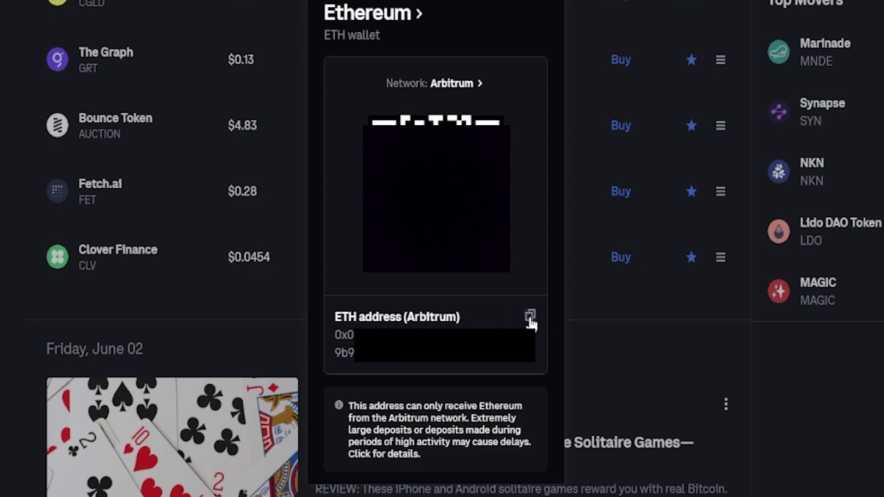
pyautogui.click(530, 316)
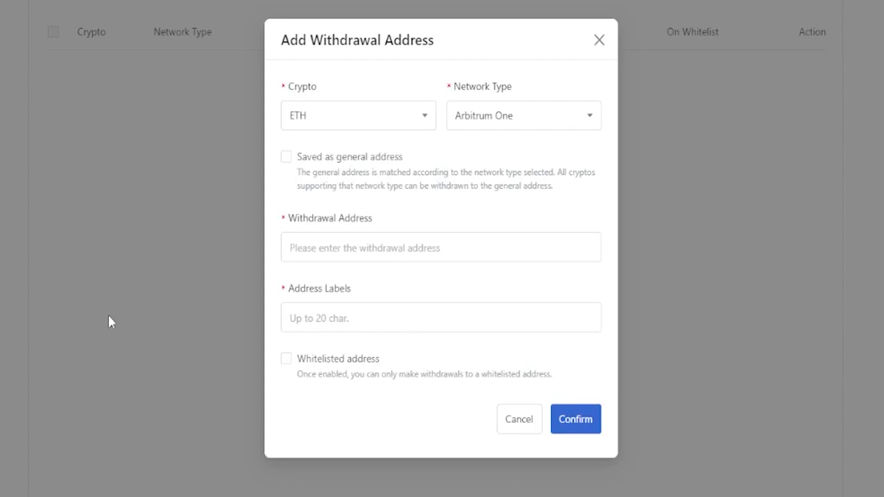
# Paste the Arbitrum address, label it 'coinbase', and tick Whitelisted address.
pyautogui.rightClick(355, 249)
pyautogui.click(389, 372)
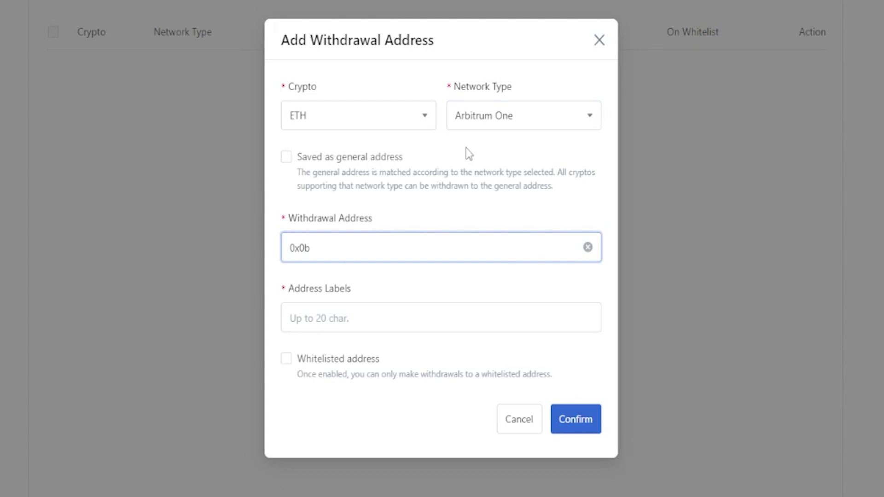
pyautogui.click(318, 321)
pyautogui.write('coinb')
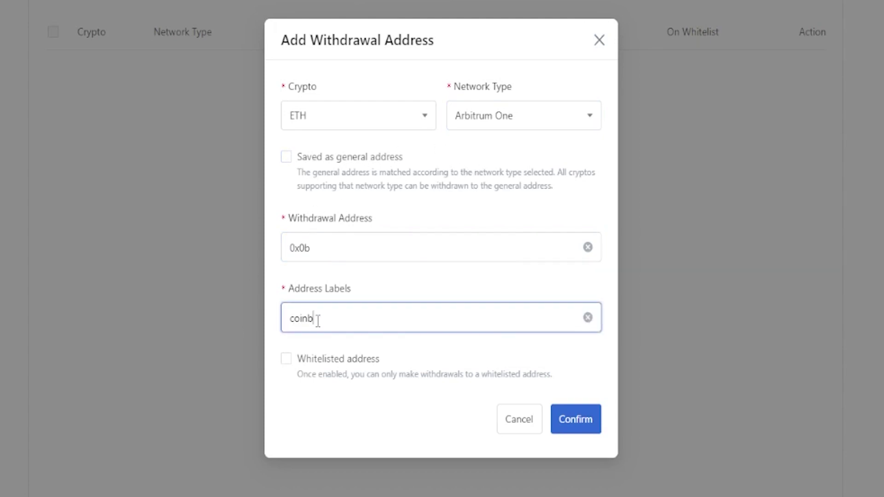
pyautogui.write('ased')
pyautogui.press('BackSpace')
pyautogui.click(287, 363)
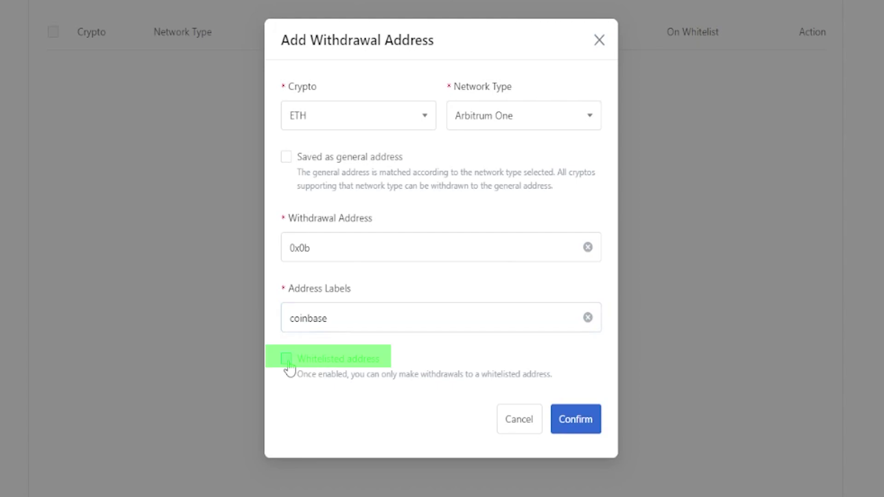
pyautogui.click(288, 365)
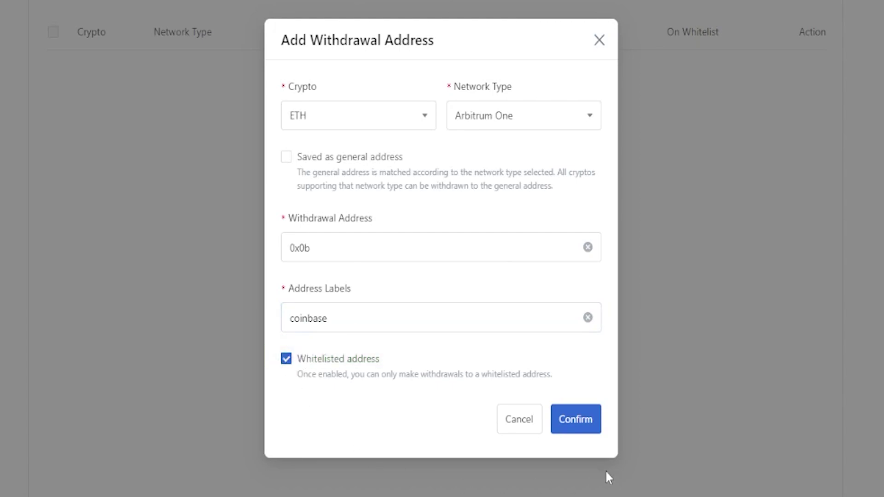
# Submit the address and pass verification with the email and Google Authenticator codes.
pyautogui.click(577, 419)
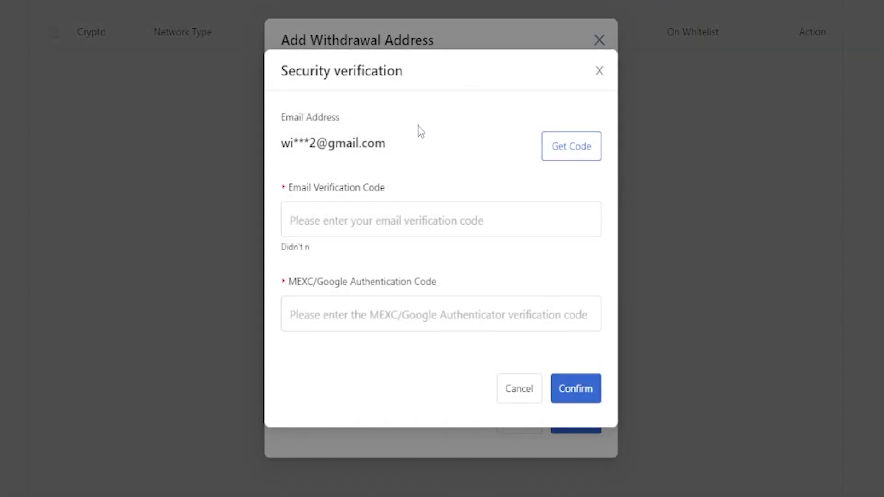
pyautogui.moveTo(293, 186); pyautogui.dragTo(375, 191)
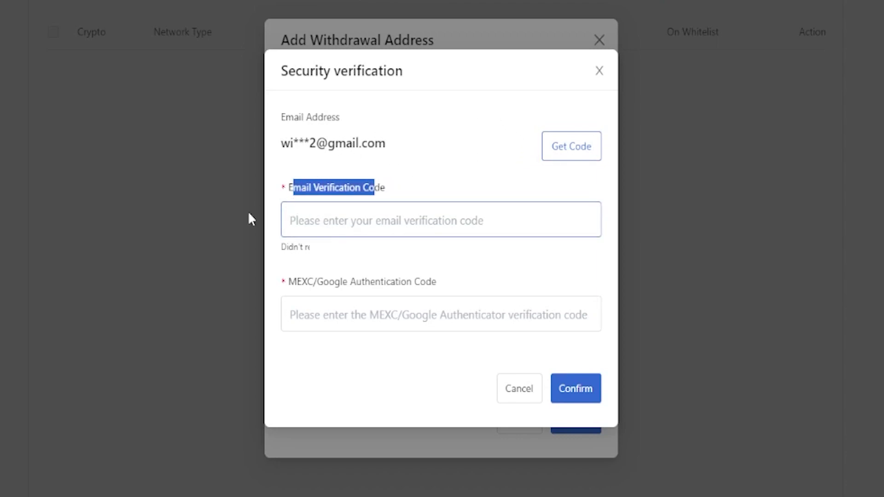
pyautogui.moveTo(297, 282); pyautogui.dragTo(446, 289)
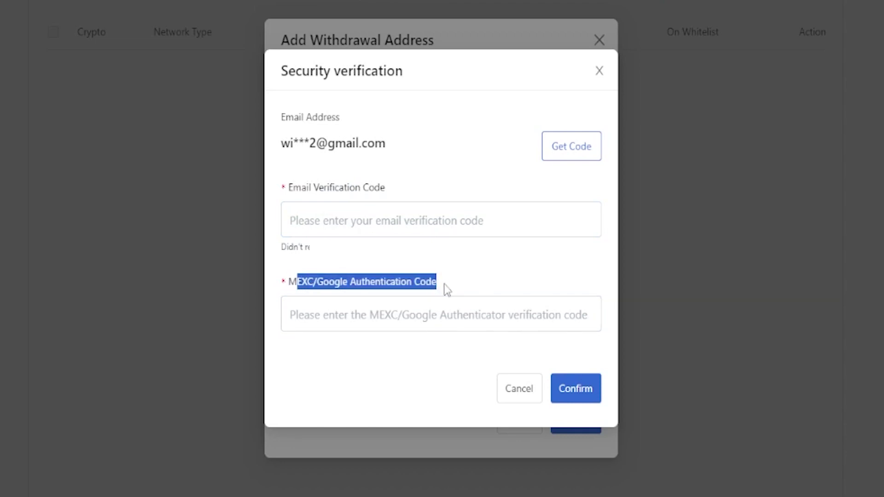
pyautogui.click(444, 291)
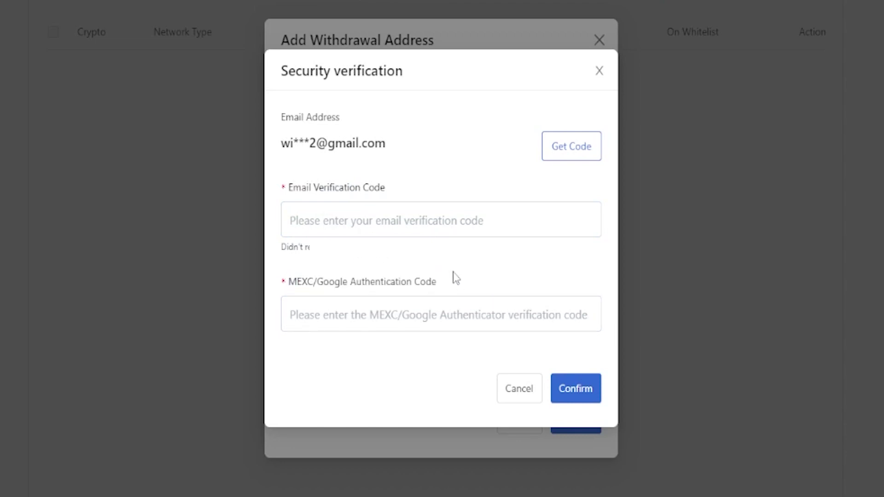
pyautogui.click(573, 157)
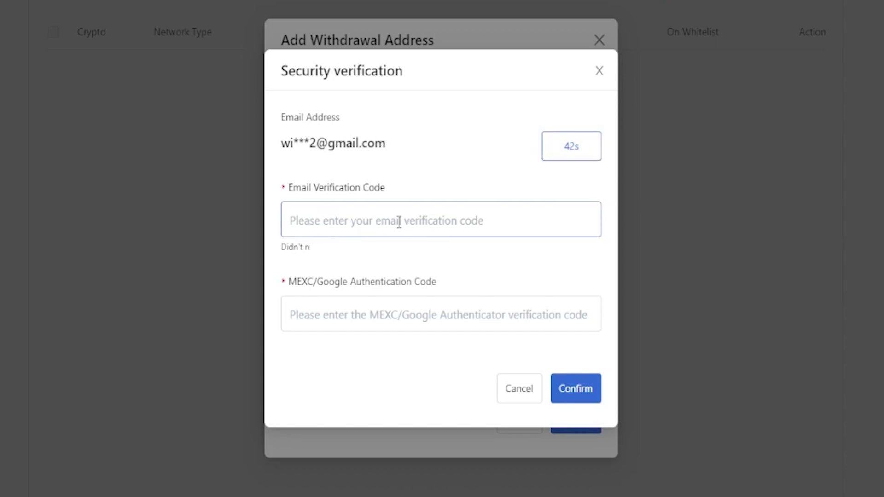
pyautogui.click(495, 316)
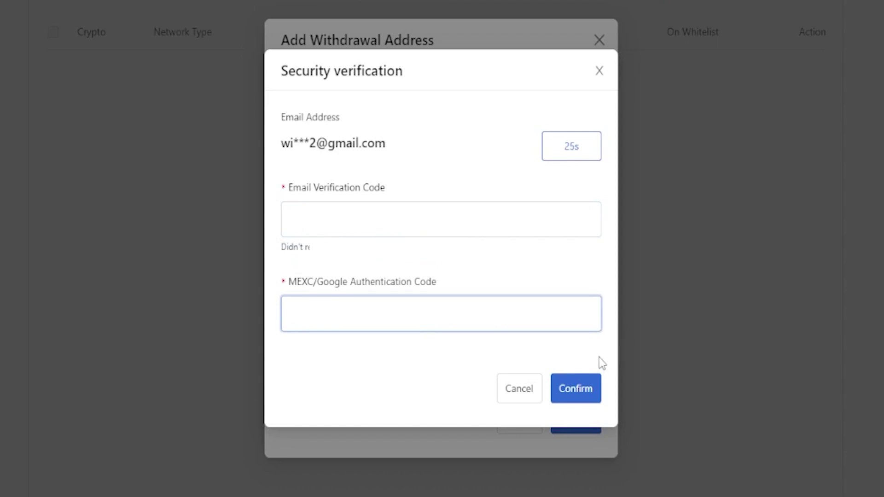
pyautogui.click(578, 389)
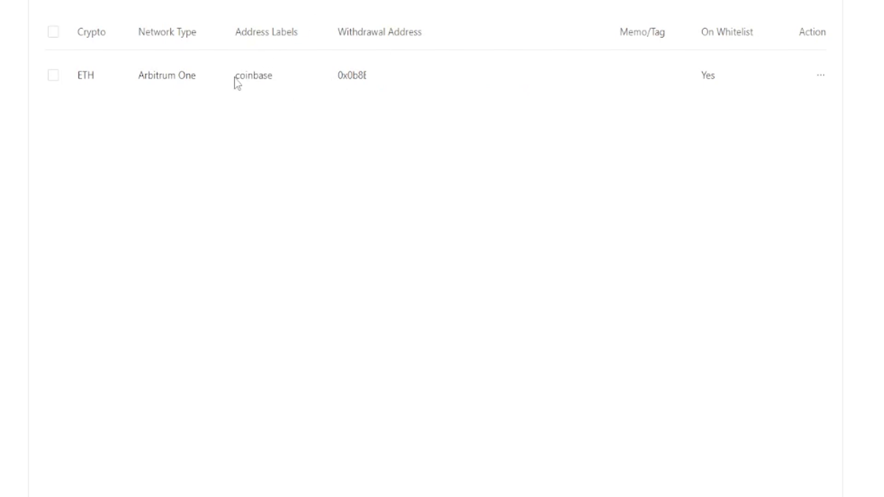
# Review the saved 'coinbase' entry: Arbitrum One network, On Whitelist Yes.
pyautogui.doubleClick(235, 77)
pyautogui.click(235, 78)
pyautogui.moveTo(139, 76)
pyautogui.mouseDown()
pyautogui.moveTo(199, 83)
pyautogui.moveTo(142, 69)
pyautogui.mouseUp()
pyautogui.moveTo(700, 35); pyautogui.dragTo(772, 38)
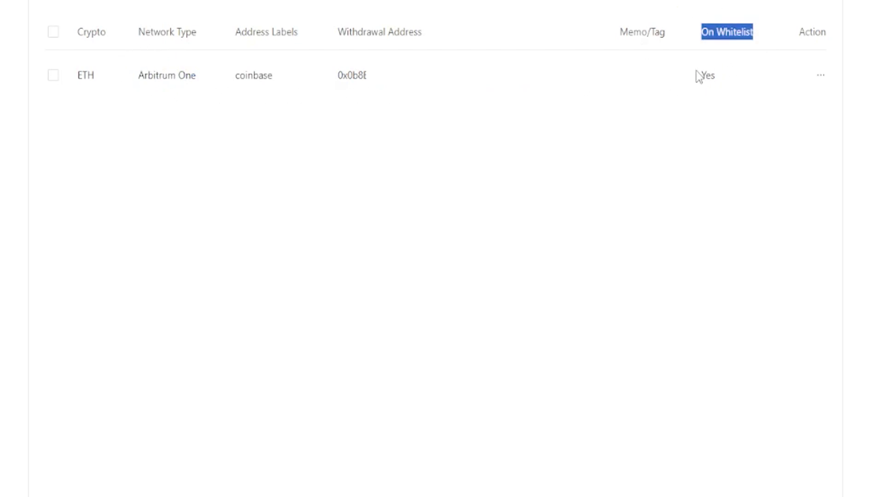
pyautogui.moveTo(699, 76); pyautogui.dragTo(722, 75)
pyautogui.click(360, 207)
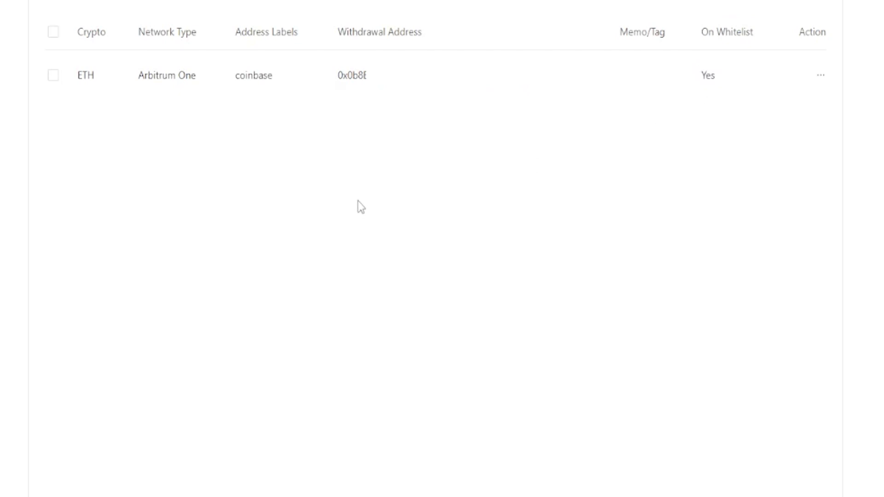
pyautogui.scroll(2, 480, 203)
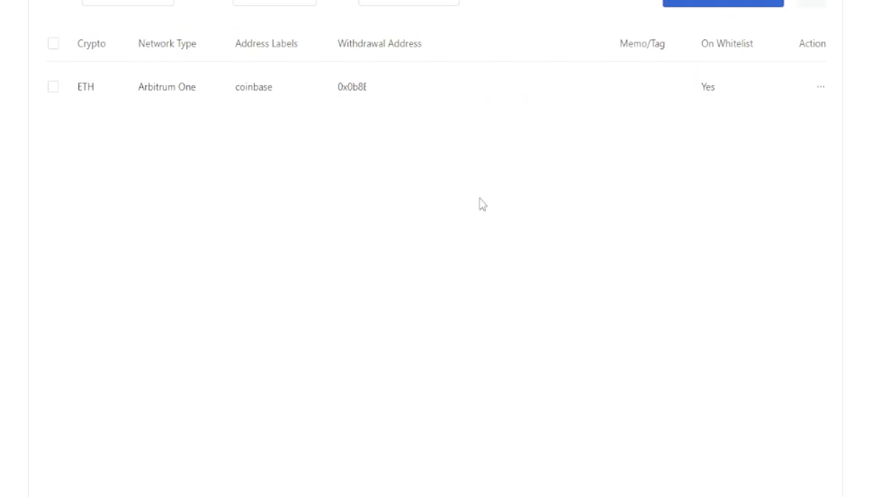
# Open and dismiss the add-address form, then check the Whitelist Restriction Disabled status.
pyautogui.click(726, 42)
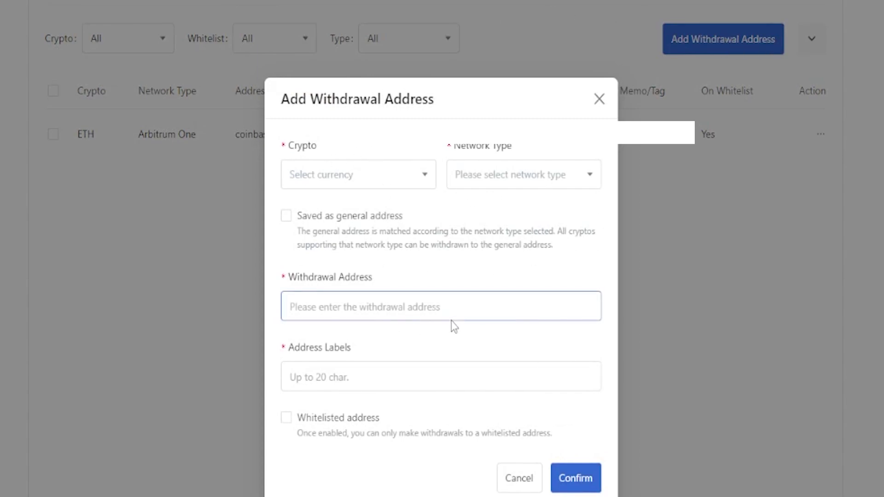
pyautogui.press('Escape')
pyautogui.scroll(3, 281, 184)
pyautogui.moveTo(60, 81)
pyautogui.mouseDown()
pyautogui.moveTo(189, 81)
pyautogui.moveTo(57, 76)
pyautogui.mouseUp()
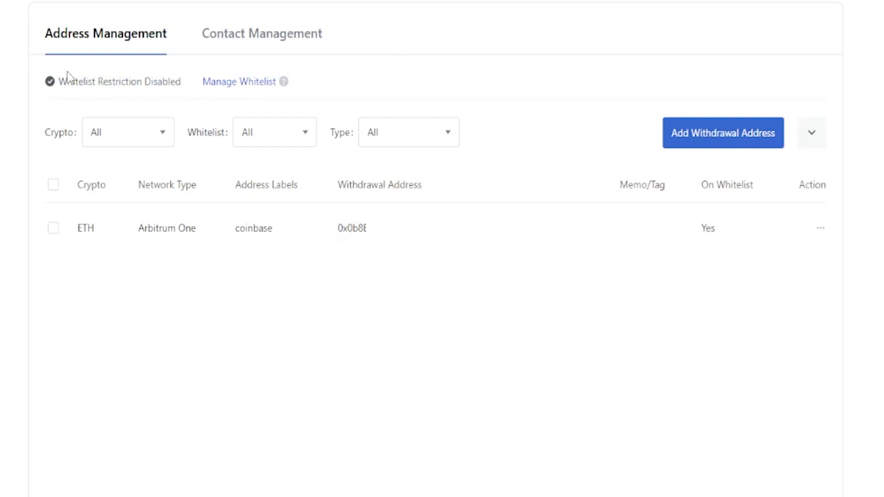
# From Manage Whitelist, find Withdrawal Settings and choose Enable for Withdrawal Whitelist.
pyautogui.click(239, 82)
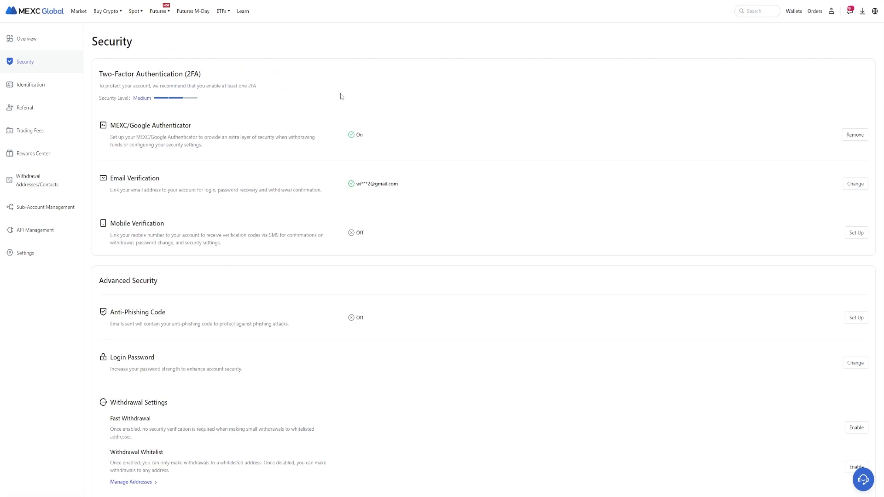
pyautogui.scroll(-3, 348, 96)
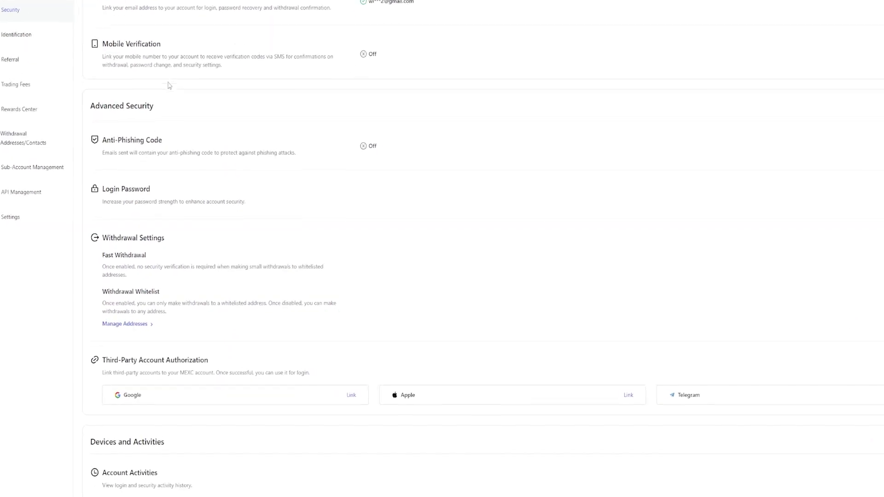
pyautogui.moveTo(56, 166); pyautogui.dragTo(158, 169)
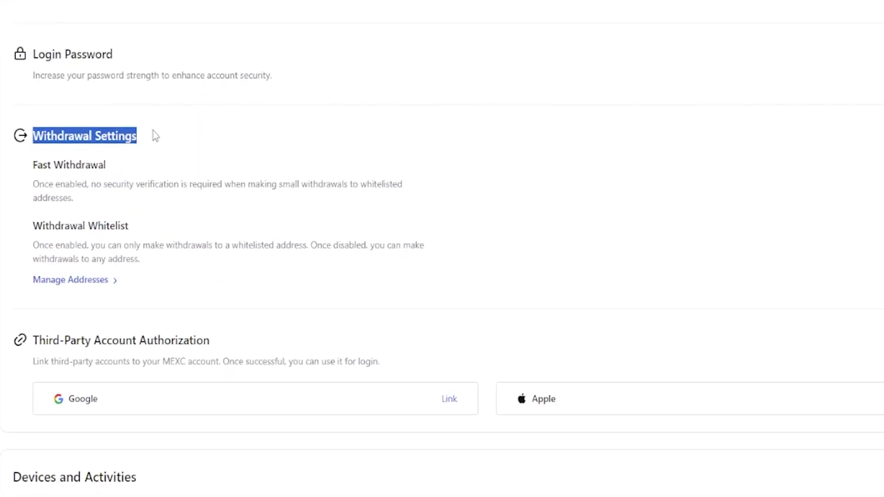
pyautogui.moveTo(32, 226); pyautogui.dragTo(140, 229)
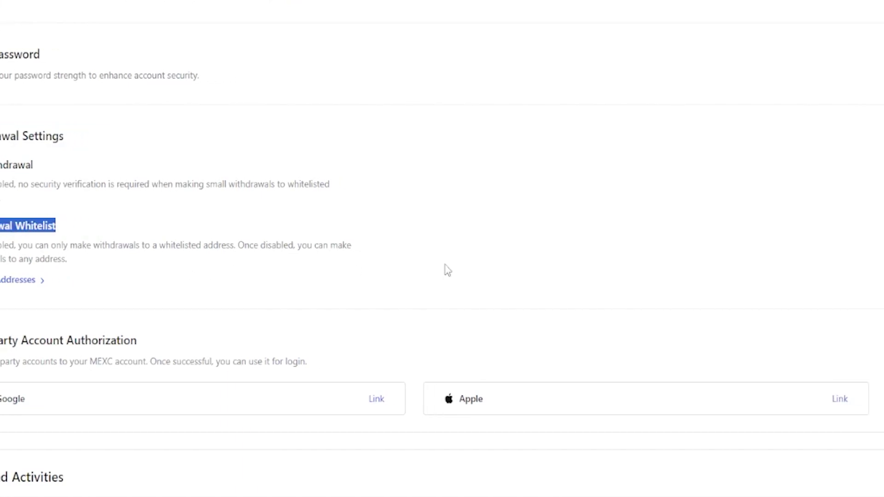
pyautogui.click(873, 253)
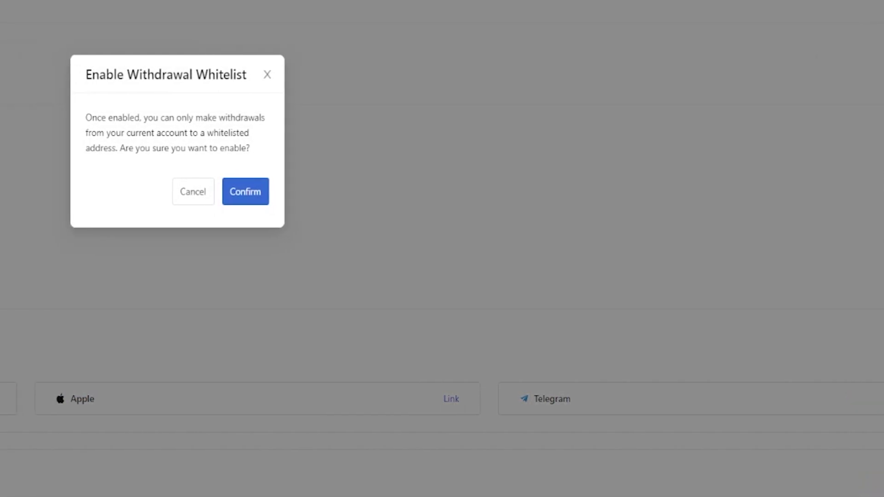
# Confirm enabling the withdrawal whitelist and verify with the Google Authenticator code.
pyautogui.moveTo(84, 76); pyautogui.dragTo(183, 89)
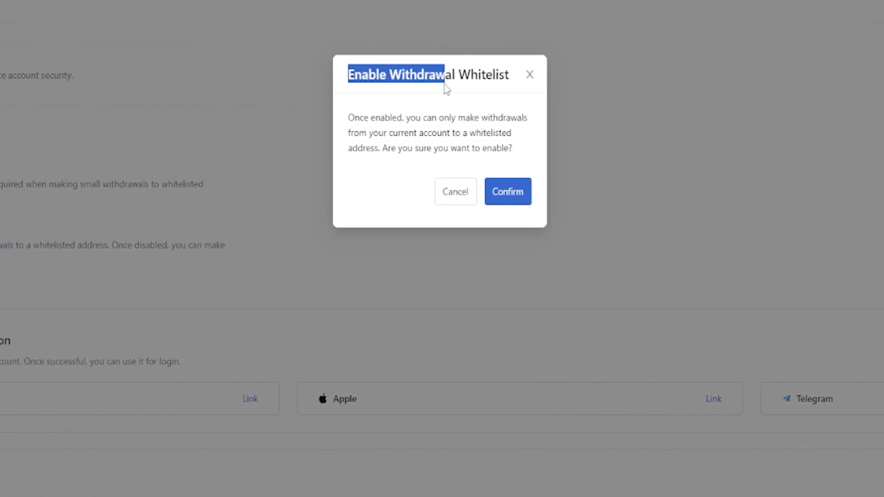
pyautogui.moveTo(445, 87); pyautogui.dragTo(509, 83)
pyautogui.click(516, 85)
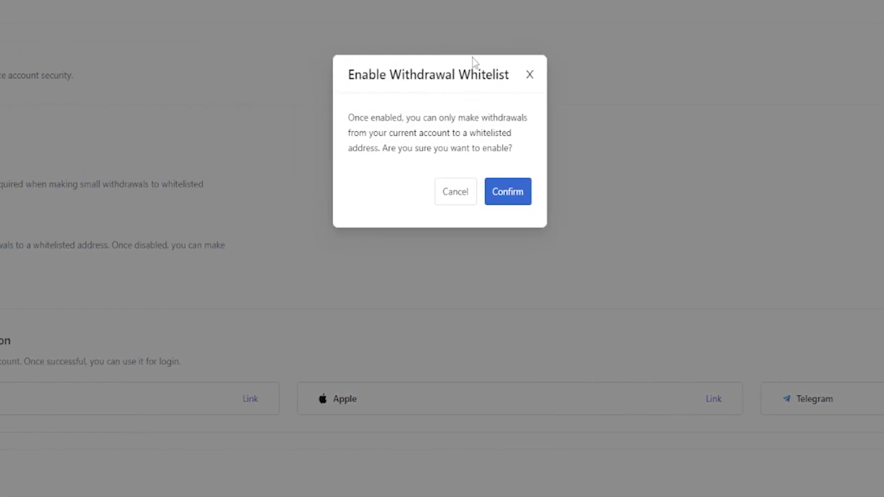
pyautogui.click(527, 202)
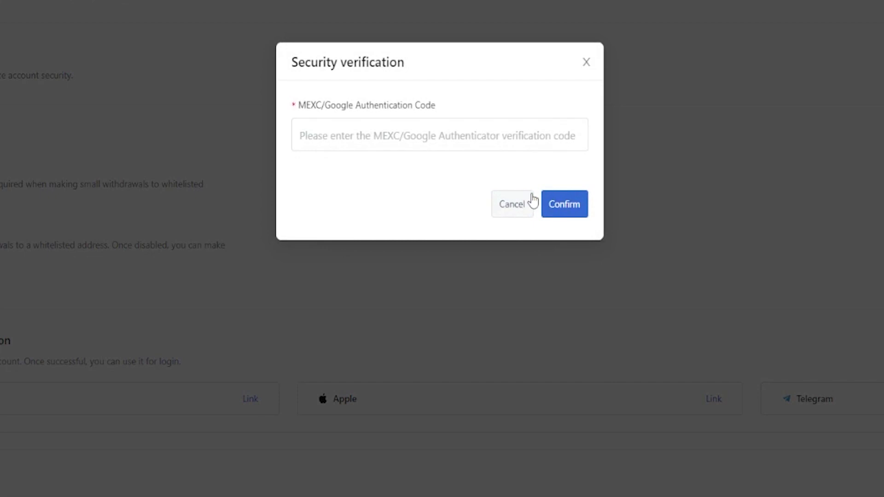
pyautogui.click(420, 143)
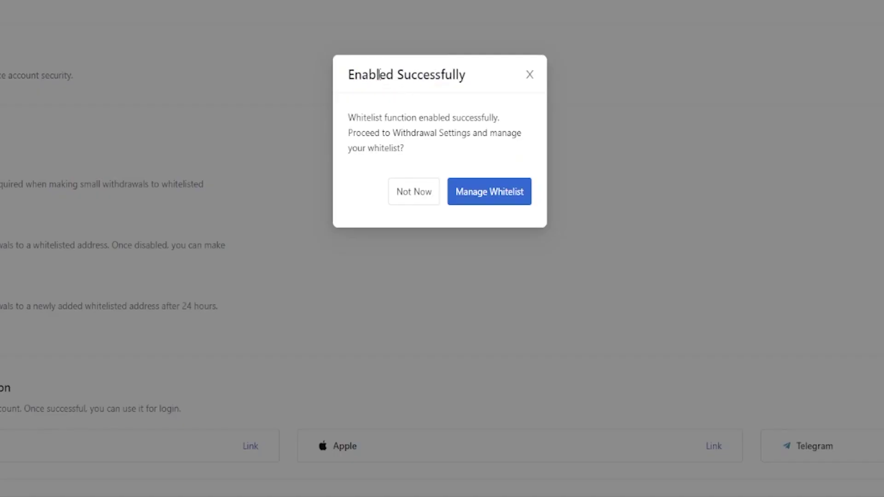
pyautogui.moveTo(348, 75); pyautogui.dragTo(486, 75)
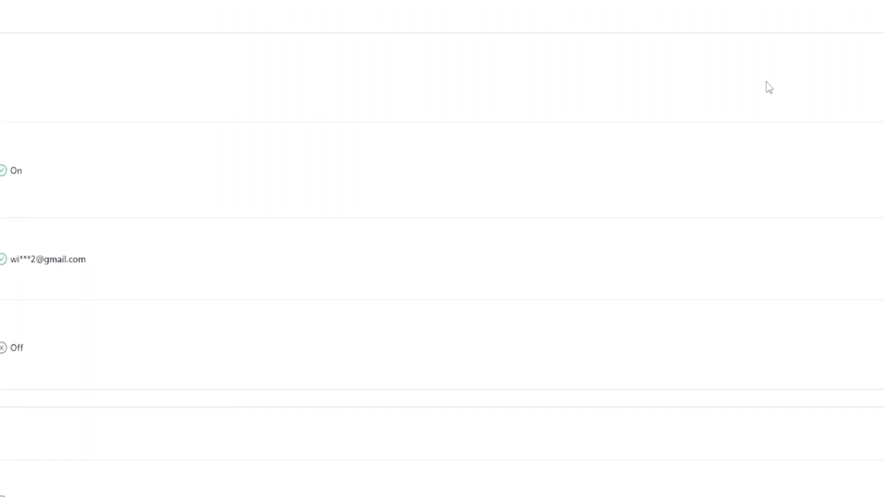
# Return to Withdrawal Addresses/Contacts from the profile menu and check Whitelist Restriction Enabled.
pyautogui.moveTo(791, 23)
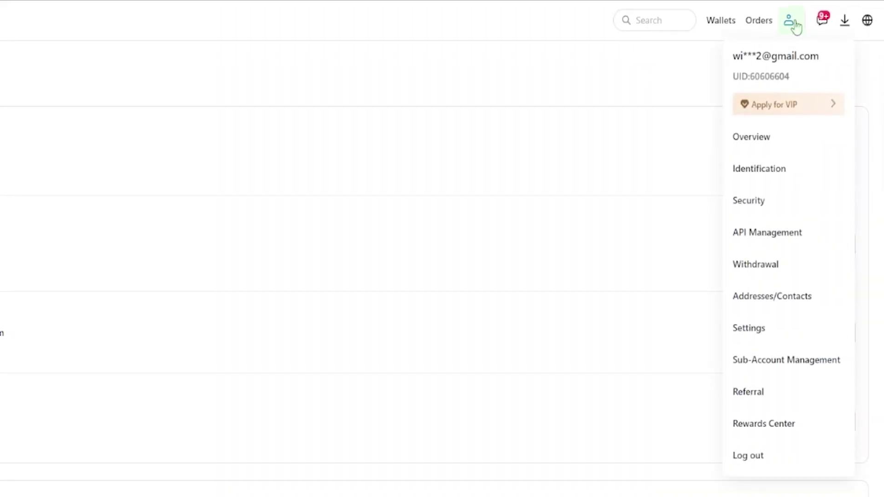
pyautogui.click(748, 265)
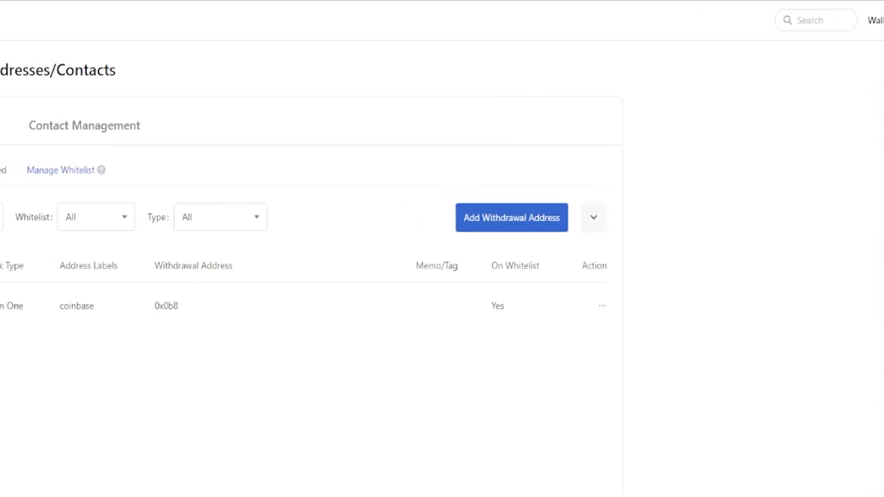
pyautogui.moveTo(130, 170); pyautogui.dragTo(251, 177)
pyautogui.click(251, 178)
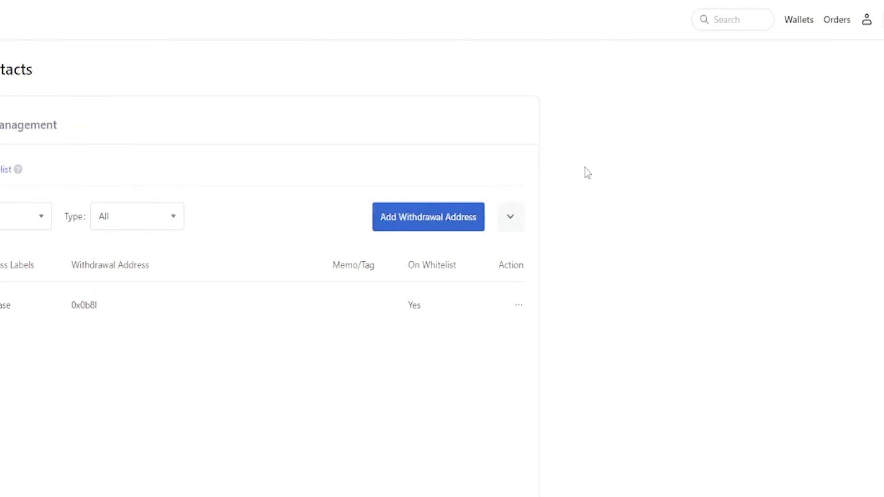
# From Wallets > Overview, start a withdrawal and choose ETH (Ethereum) as the crypto.
pyautogui.moveTo(792, 28)
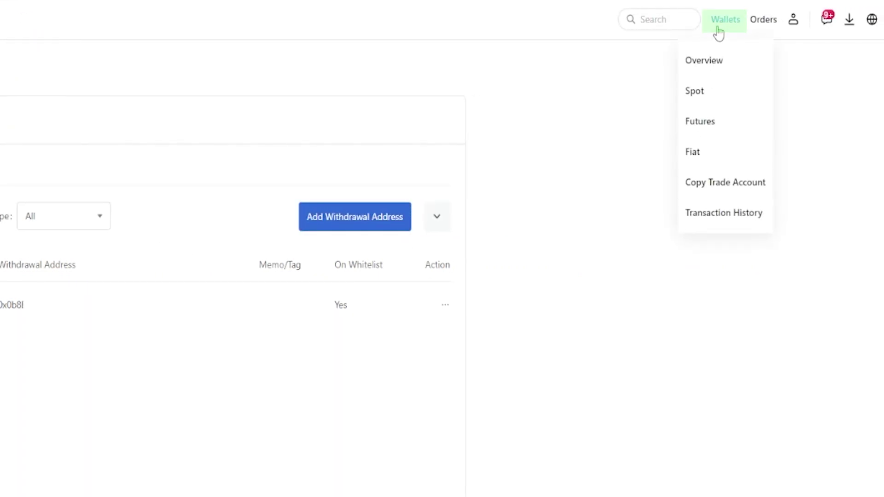
pyautogui.click(714, 71)
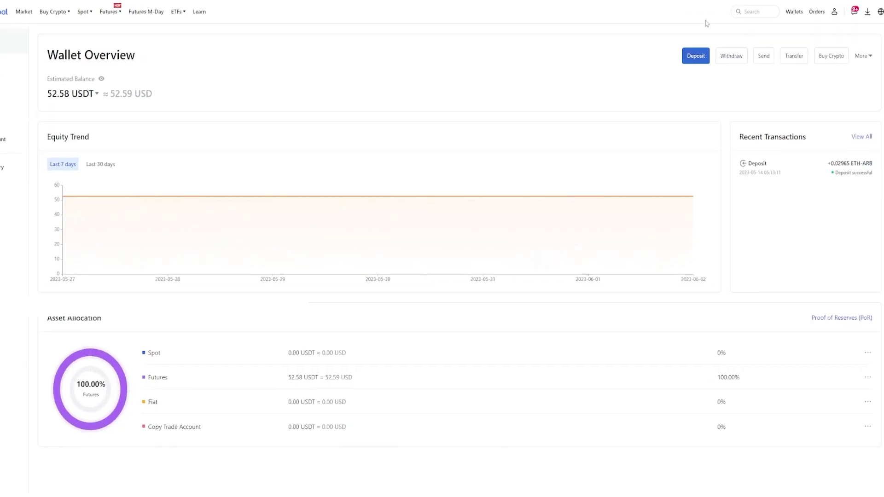
pyautogui.click(733, 59)
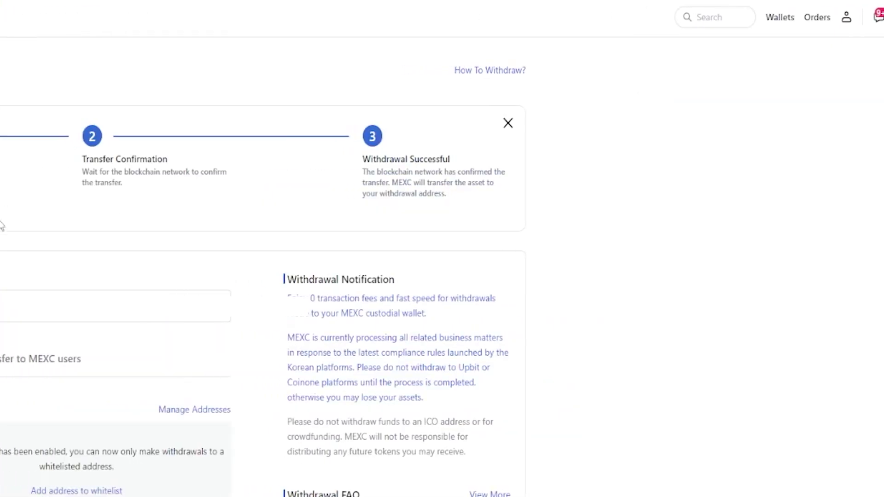
pyautogui.click(207, 300)
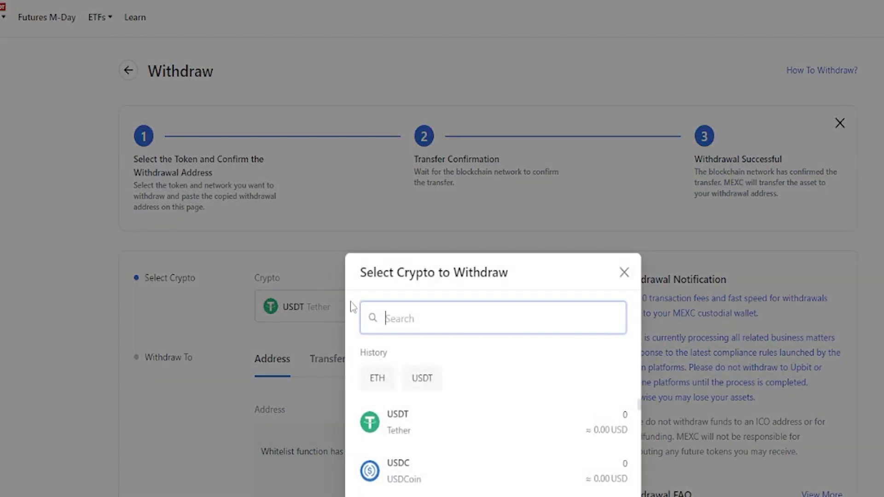
pyautogui.write('eth')
pyautogui.click(393, 364)
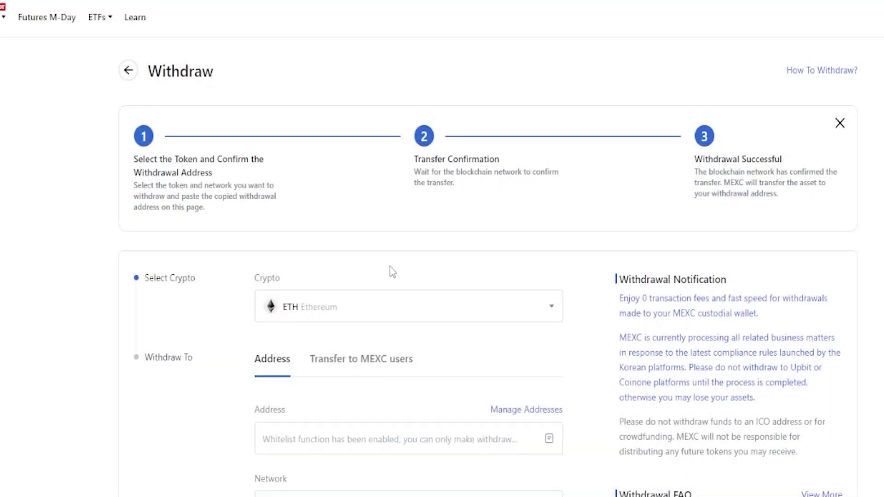
pyautogui.scroll(-4, 393, 272)
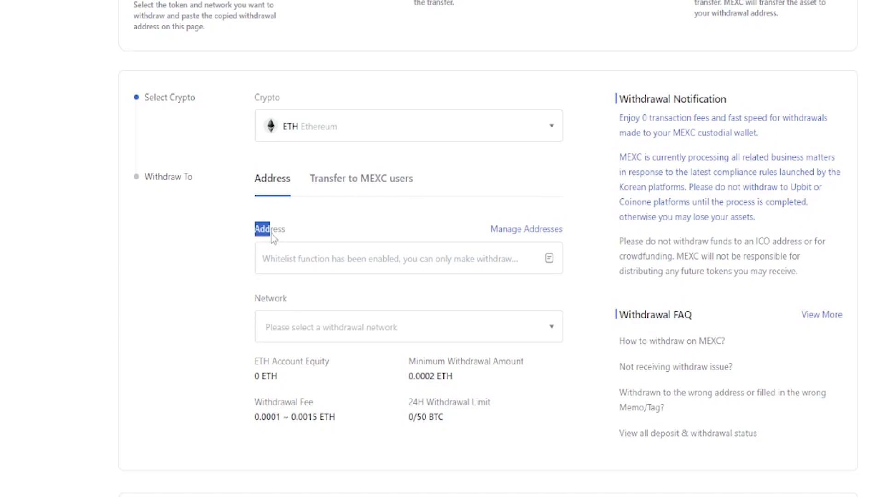
# Fill the withdrawal address from the address book with the whitelisted 'coinbase' ARB Arbitrum One address.
pyautogui.click(548, 258)
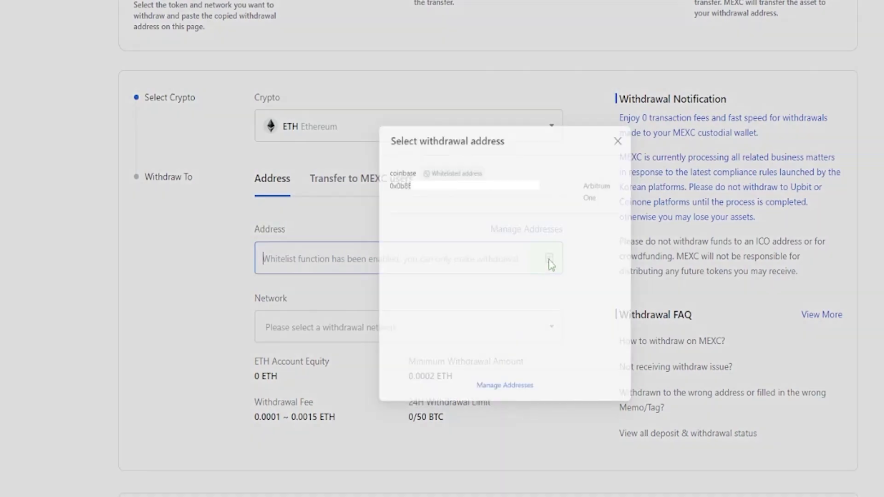
pyautogui.click(433, 195)
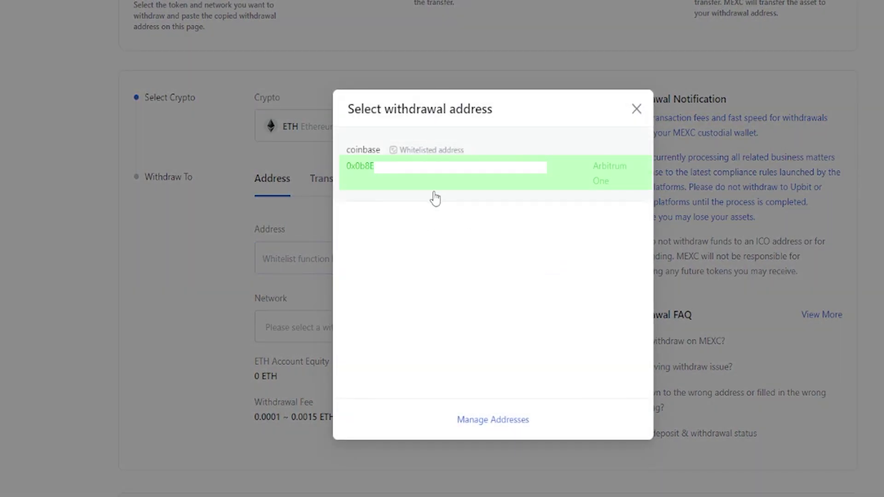
pyautogui.click(459, 181)
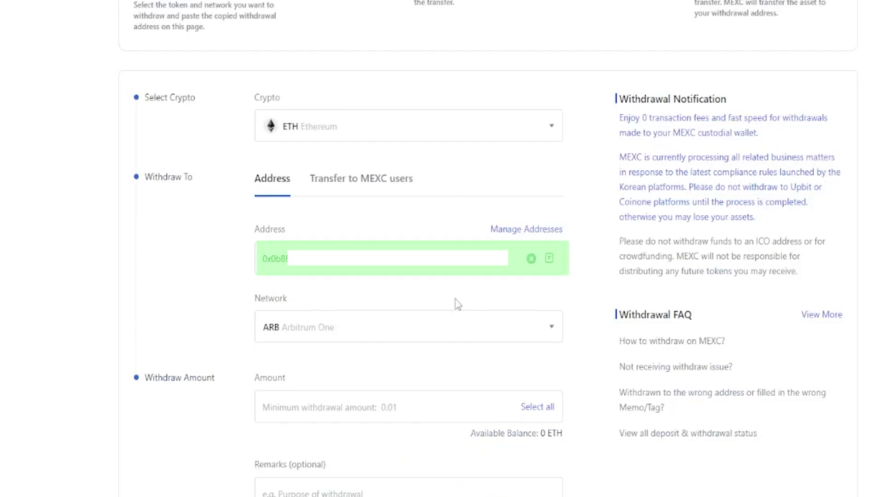